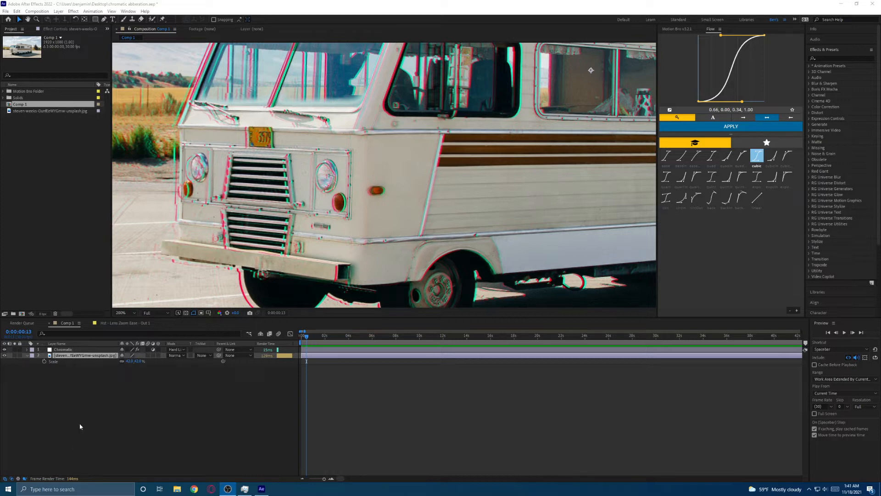
# - Compare the RV photo with the Chromatic layer switched on and off, examining the color fringing on edges up close
pyautogui.click(4, 350)
pyautogui.click(4, 350)
pyautogui.click(4, 349)
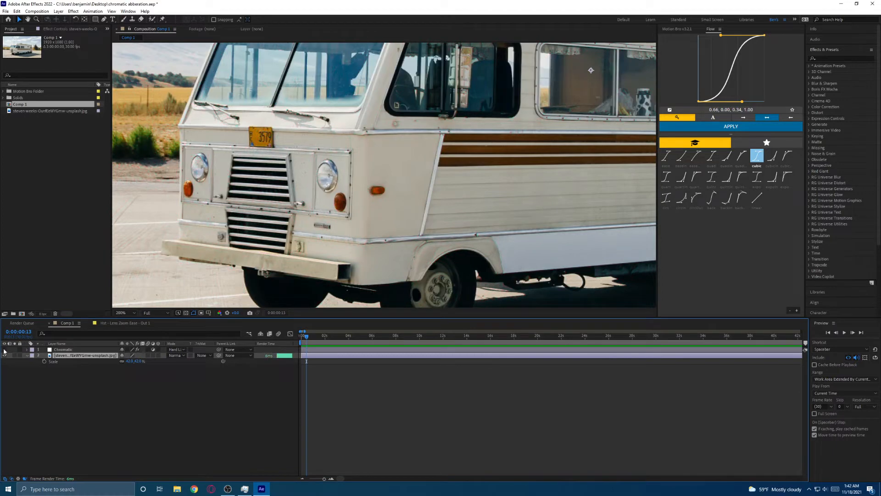
pyautogui.click(4, 349)
pyautogui.click(4, 350)
pyautogui.click(4, 349)
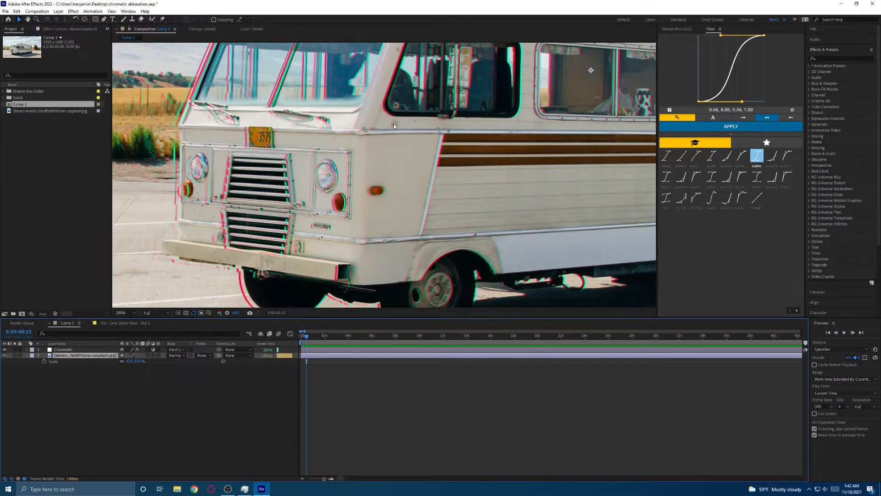
pyautogui.scroll(3, 348, 197)
pyautogui.moveTo(419, 127); pyautogui.dragTo(420, 125)
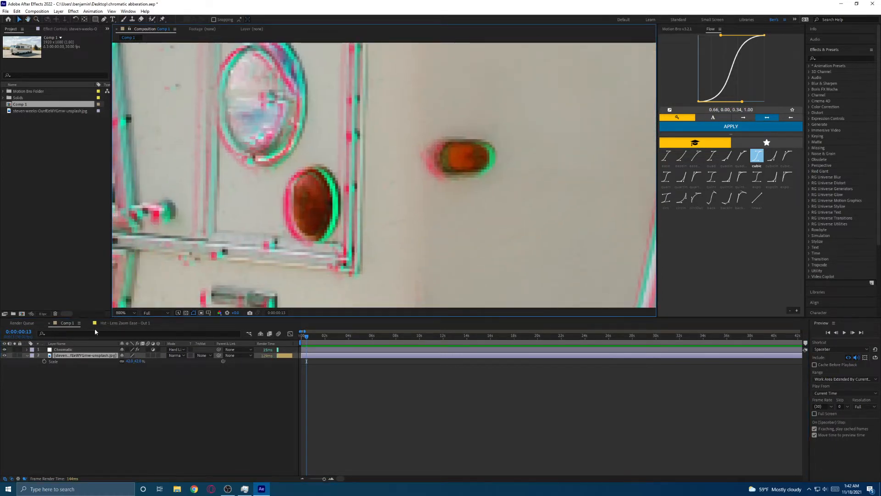
pyautogui.click(4, 349)
pyautogui.click(4, 349)
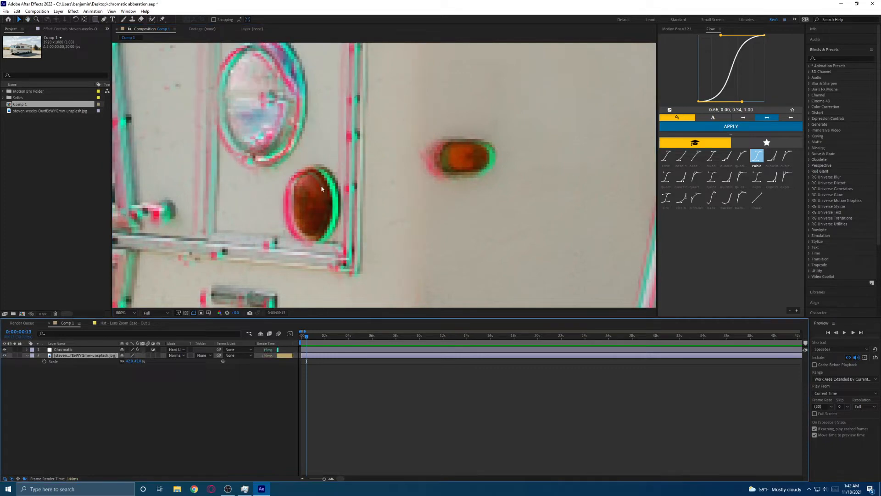
pyautogui.scroll(-6, 339, 173)
pyautogui.moveTo(445, 153); pyautogui.dragTo(342, 161)
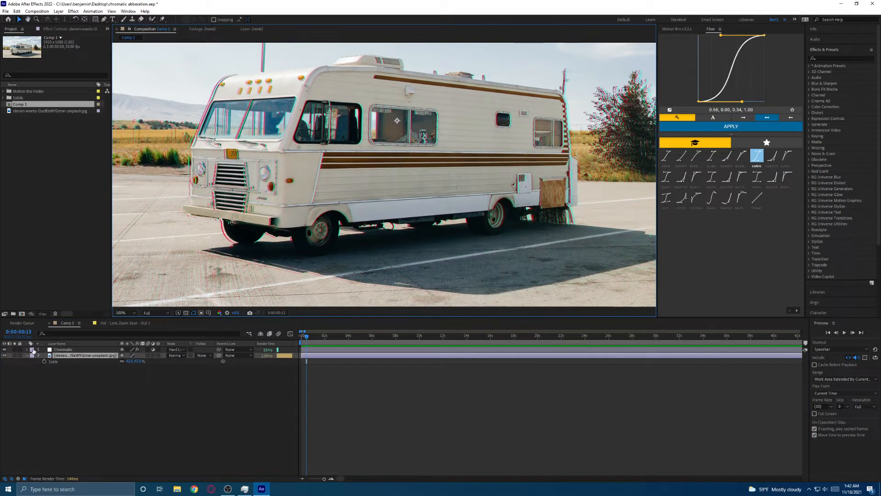
# - Hide the Chromatic layer and add a new adjustment layer above it
pyautogui.click(4, 350)
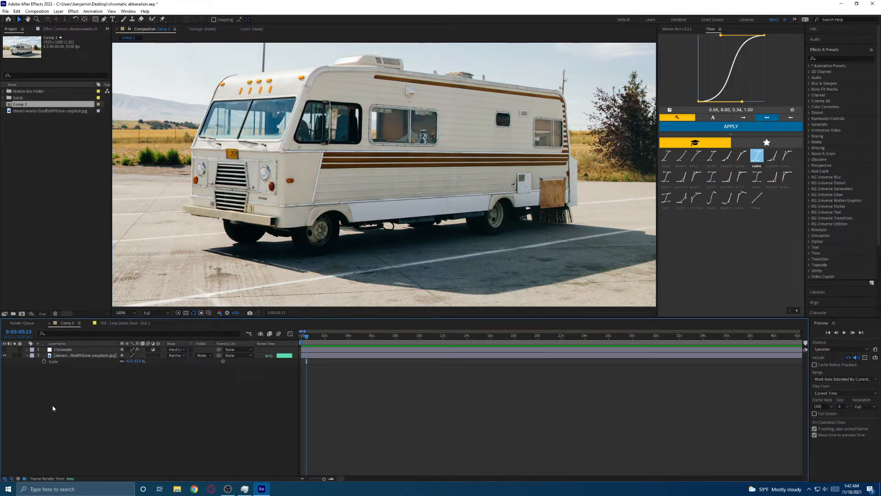
pyautogui.hotkey('ctrl', 'alt', 'y')
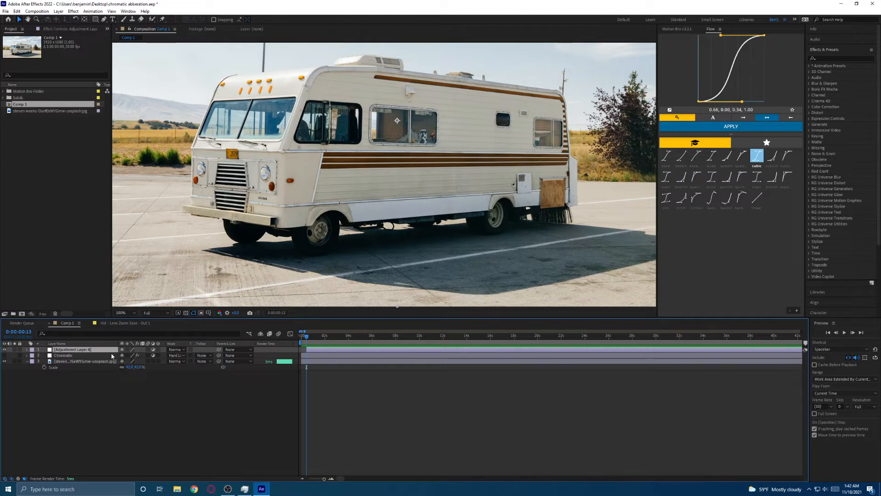
# - Find the Tint effect and apply it to the new adjustment layer
pyautogui.click(829, 58)
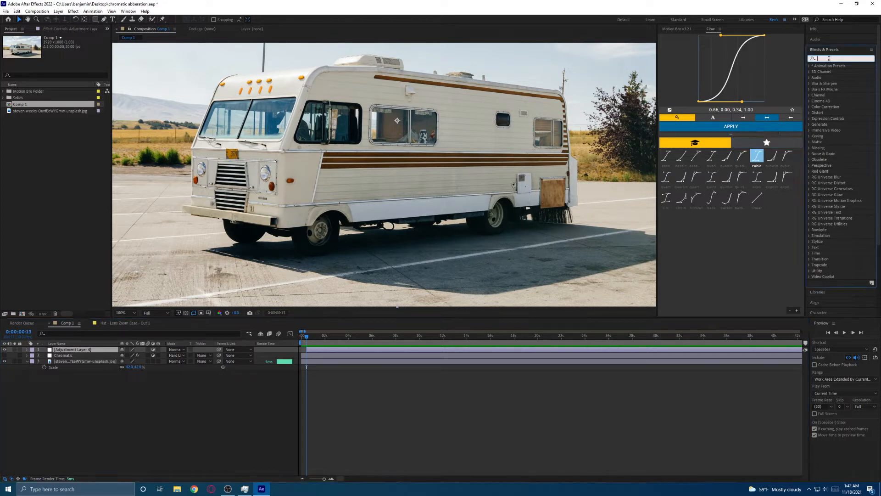
pyautogui.write('tint')
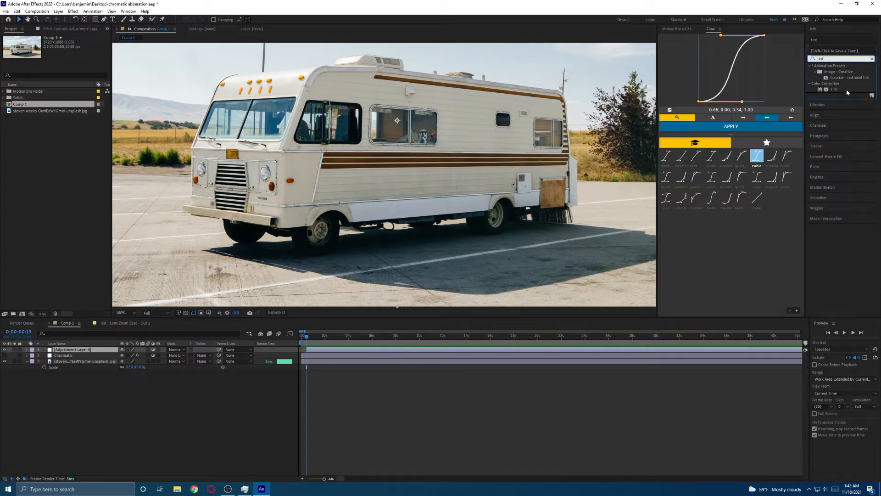
pyautogui.moveTo(771, 116); pyautogui.dragTo(325, 341)
pyautogui.click(323, 340)
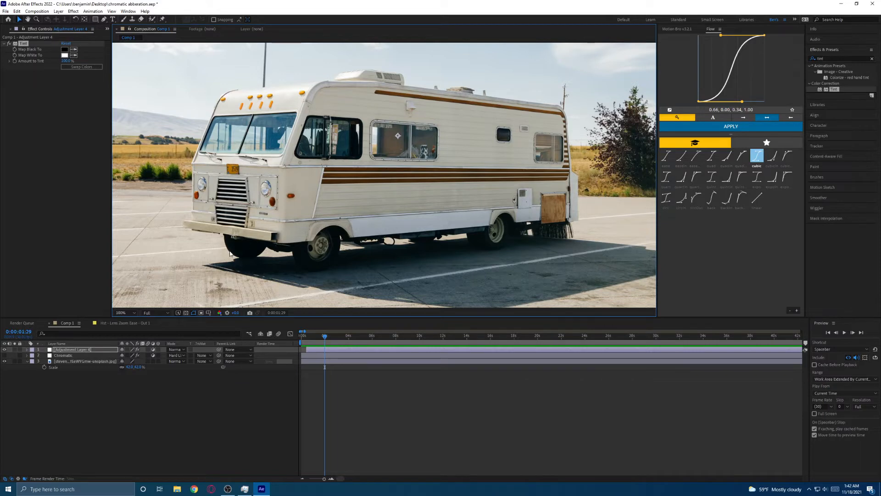
# - Set the Tint colors so black maps to pure red (FF0000) and white maps to pure blue
pyautogui.click(65, 49)
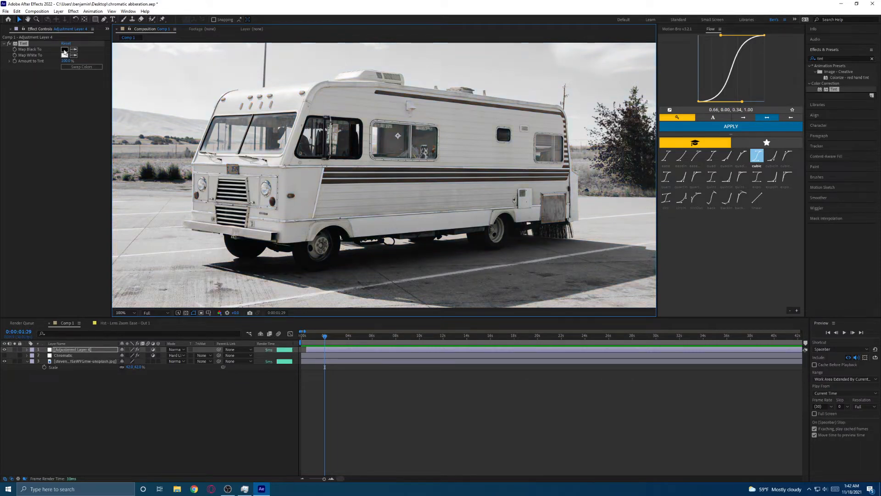
pyautogui.click(448, 250)
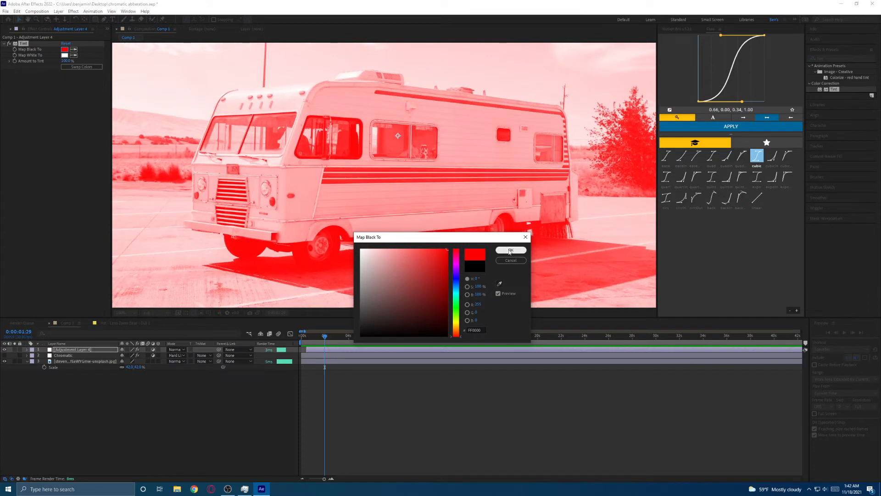
pyautogui.click(508, 249)
pyautogui.click(63, 57)
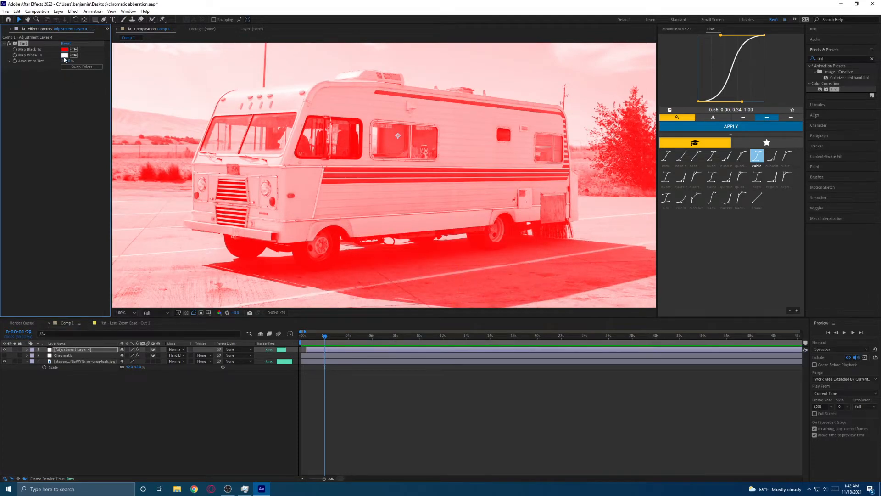
pyautogui.click(456, 281)
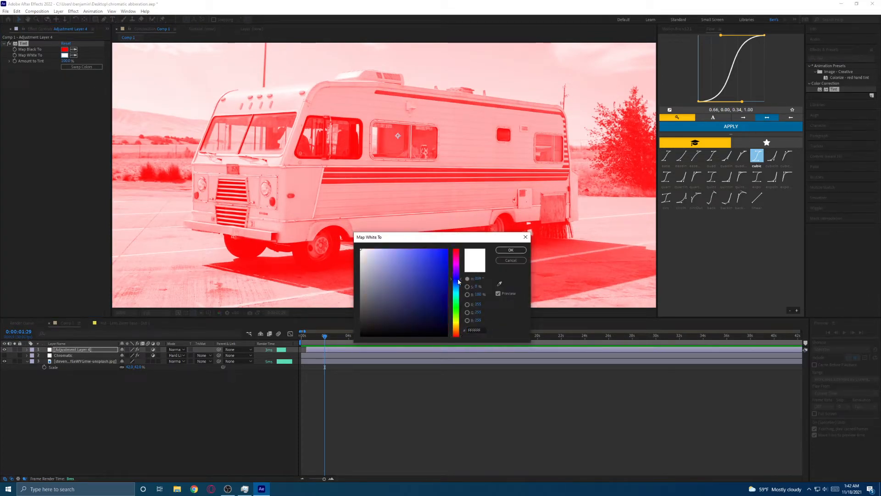
pyautogui.click(447, 249)
pyautogui.click(510, 250)
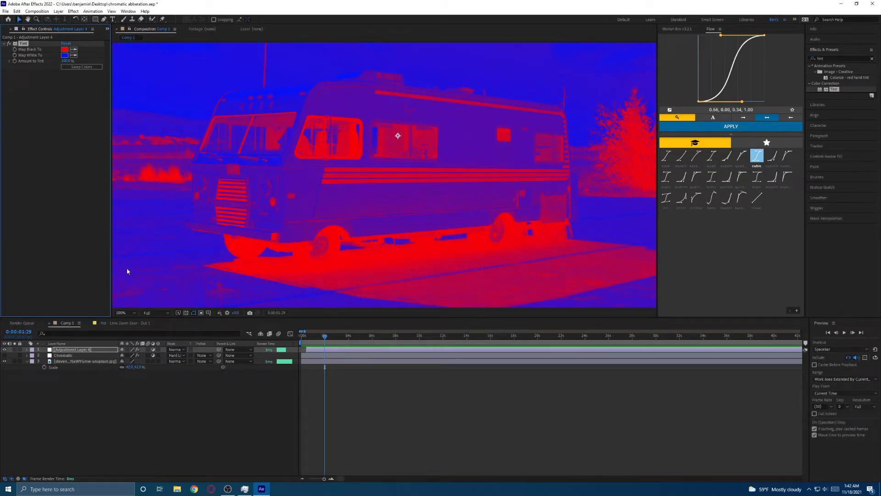
# - Find the Emboss effect and apply it to the tinted adjustment layer
pyautogui.click(326, 349)
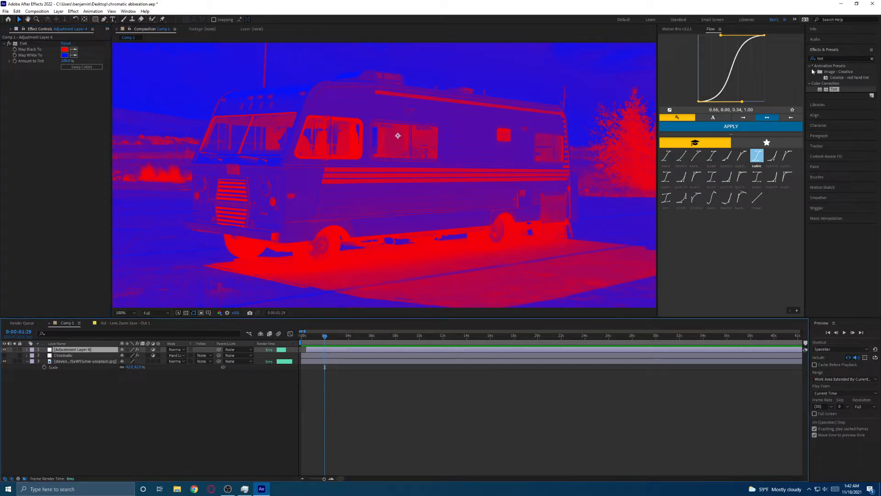
pyautogui.click(828, 58)
pyautogui.write('emboss')
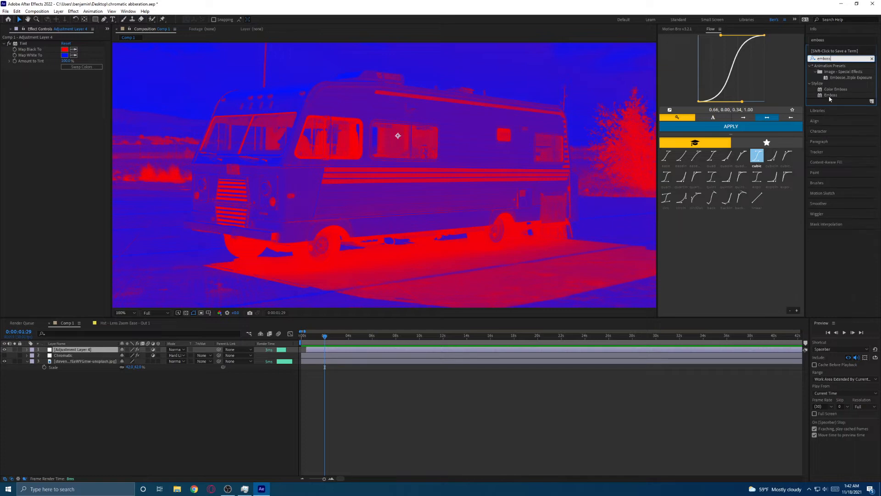
pyautogui.click(830, 95)
pyautogui.moveTo(831, 96); pyautogui.dragTo(330, 349)
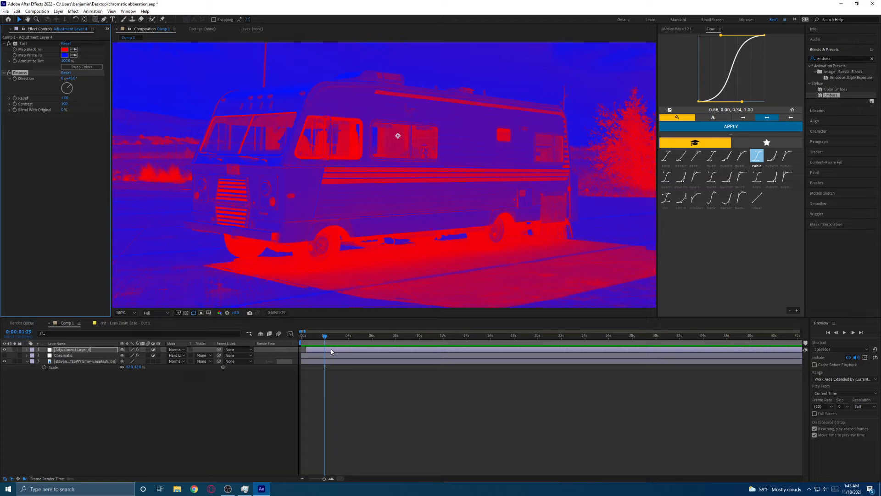
pyautogui.click(326, 338)
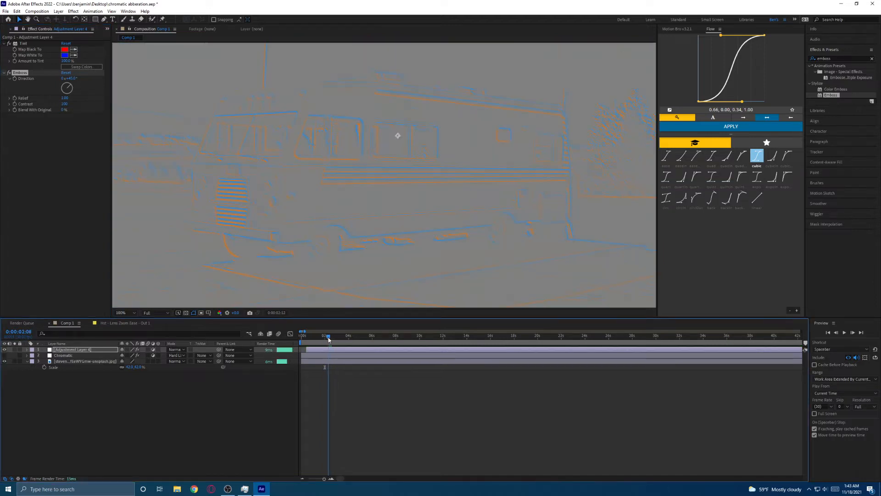
# - Set the adjustment layer's blending mode to Hard Light so the embossed edges blend over the photo
pyautogui.scroll(2, 321, 220)
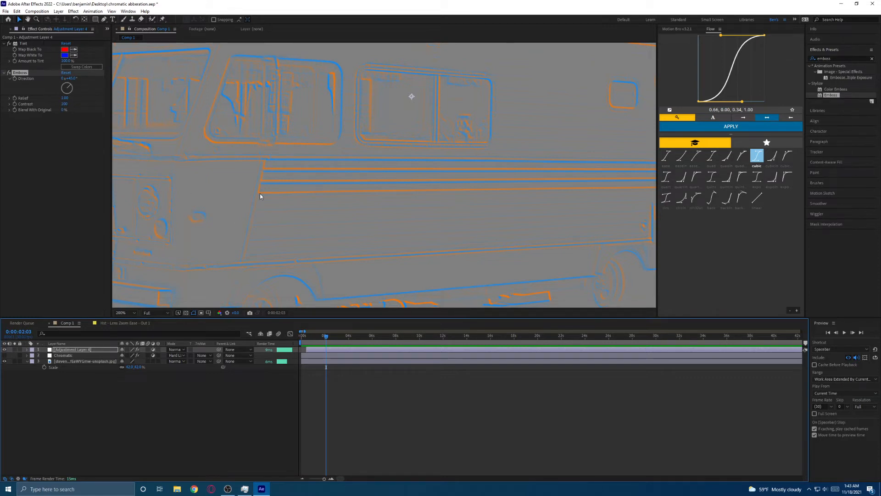
pyautogui.moveTo(259, 194); pyautogui.dragTo(301, 183)
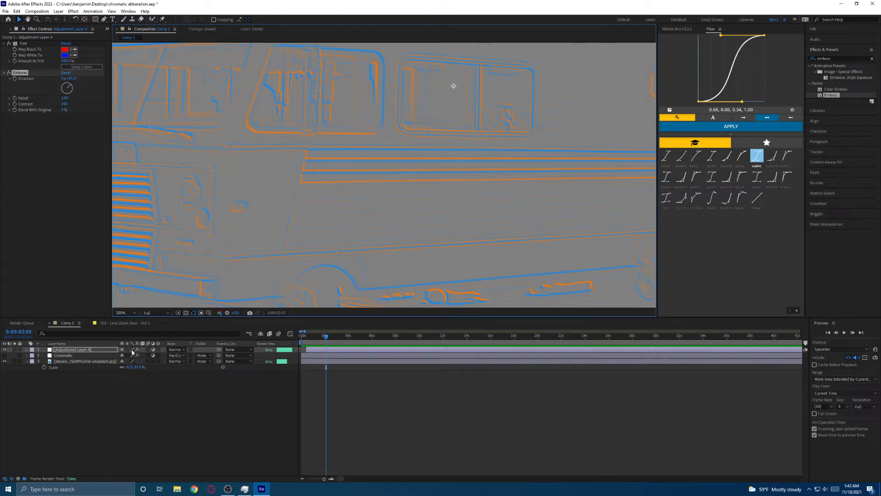
pyautogui.click(176, 350)
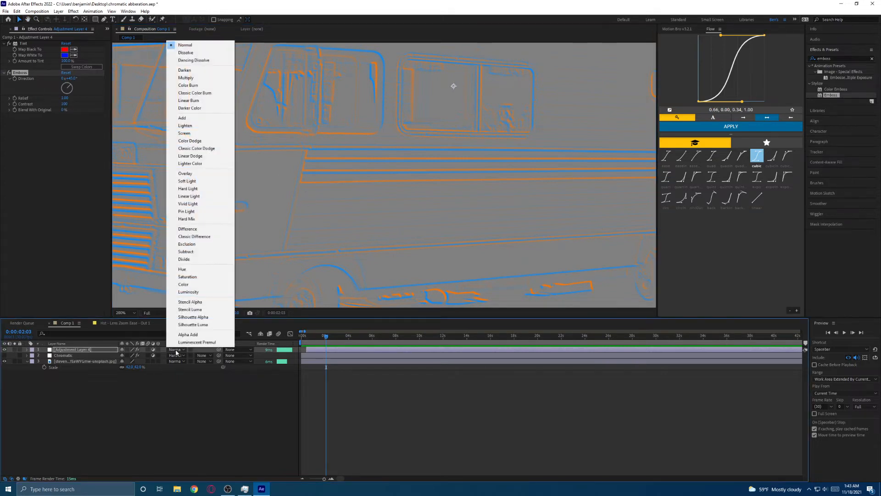
pyautogui.click(188, 189)
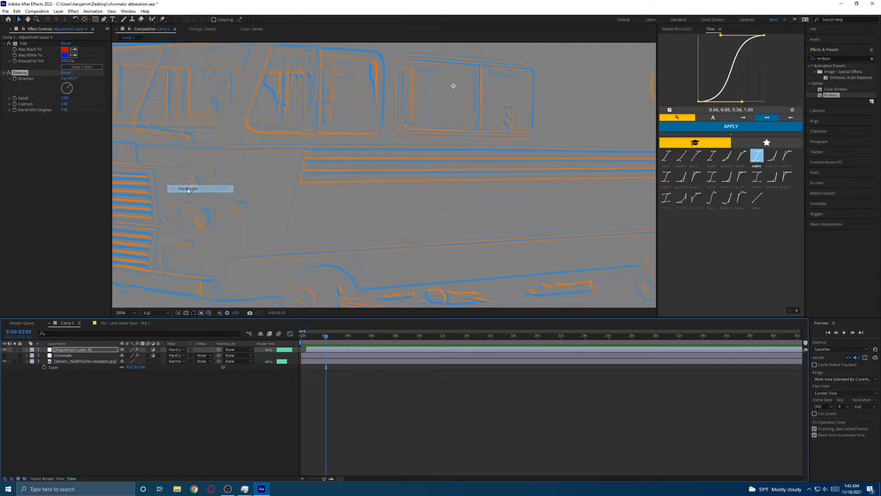
pyautogui.scroll(3, 325, 200)
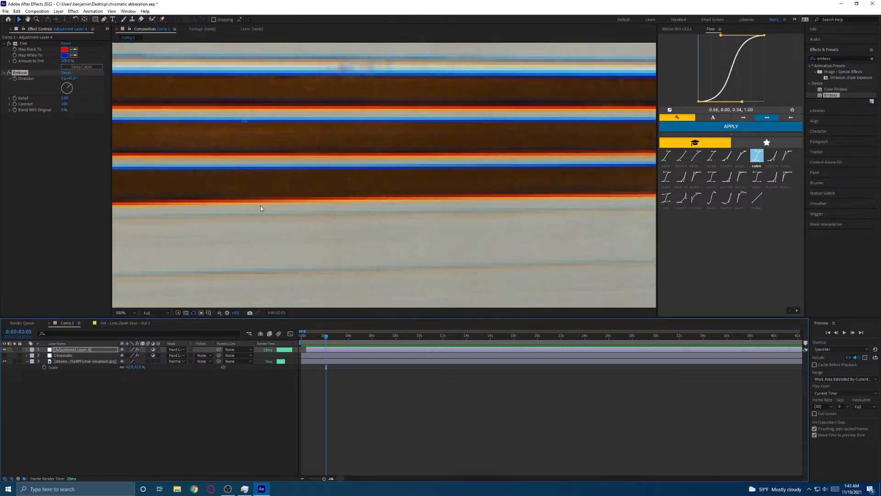
pyautogui.scroll(-1, 260, 206)
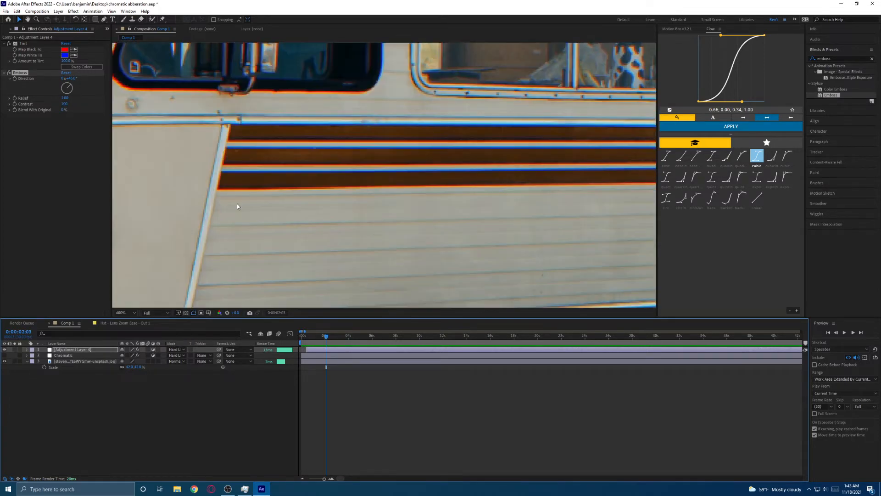
# - Compare the photo with the new adjustment layer on and off, examining the fringes around the stripes, windows and grille
pyautogui.click(4, 349)
pyautogui.click(4, 349)
pyautogui.click(4, 349)
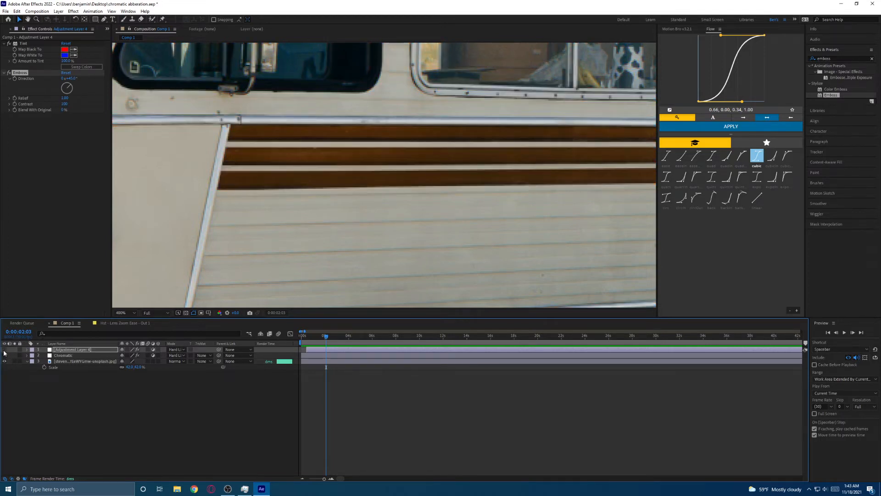
pyautogui.click(4, 349)
pyautogui.moveTo(366, 75); pyautogui.dragTo(455, 204)
pyautogui.click(4, 349)
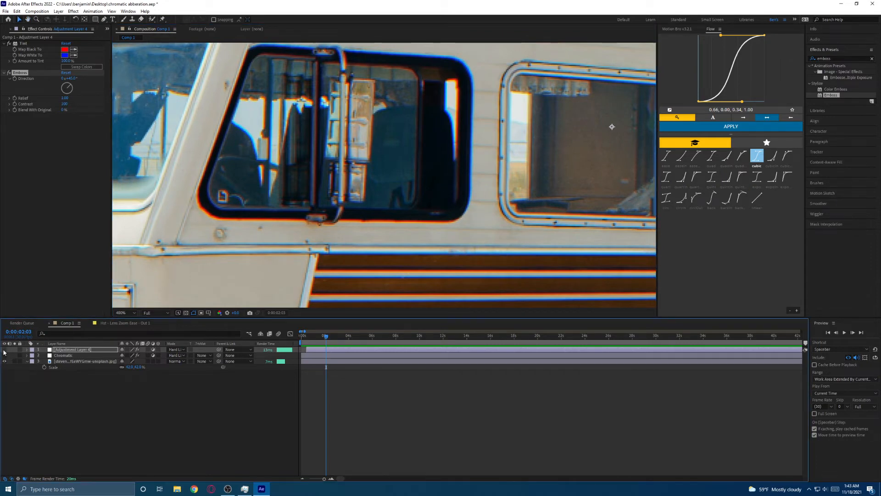
pyautogui.click(4, 349)
pyautogui.moveTo(175, 153); pyautogui.dragTo(494, 172)
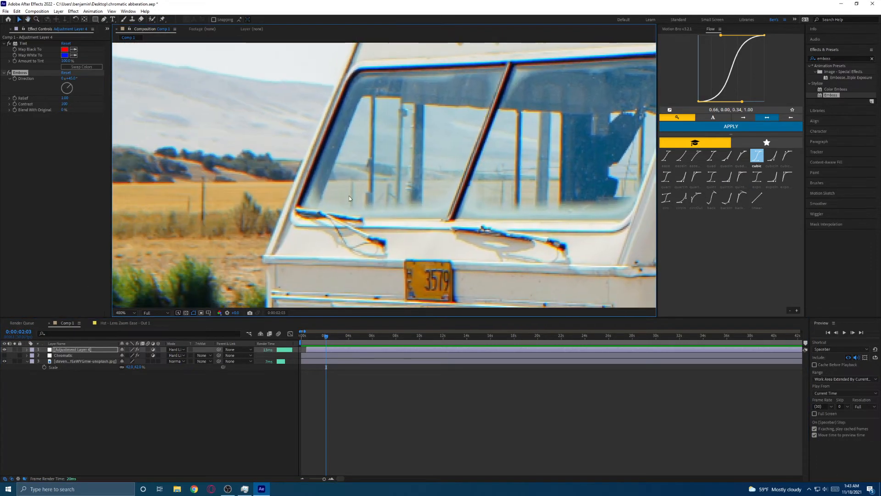
pyautogui.moveTo(355, 198); pyautogui.dragTo(385, 111)
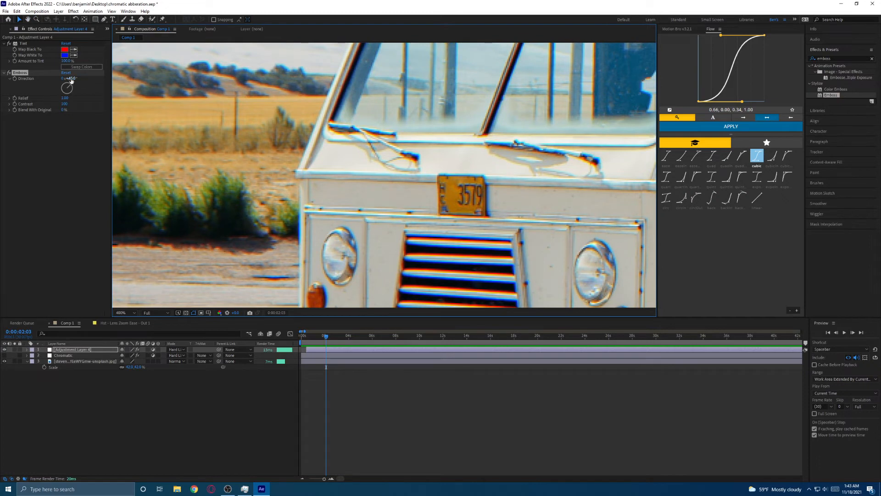
# - Set the Emboss direction to 90° and check the fringing with the adjustment layer off and on
pyautogui.click(70, 78)
pyautogui.write('90')
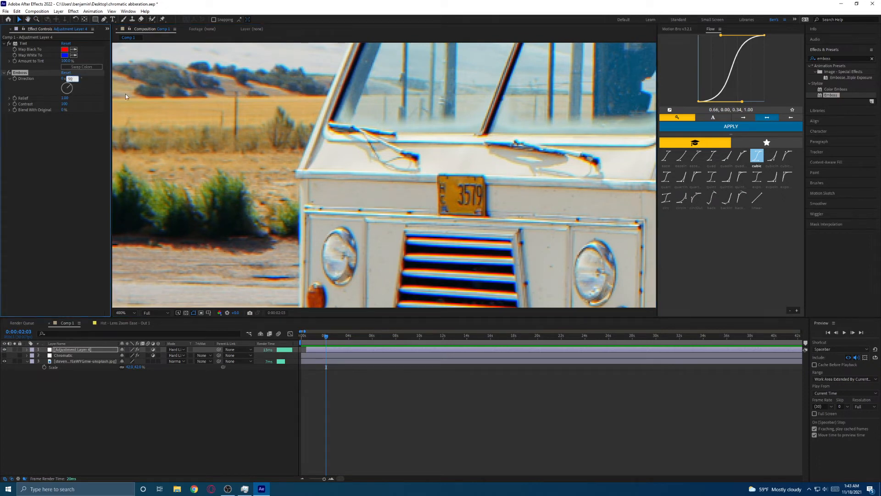
pyautogui.press('Return')
pyautogui.moveTo(299, 127); pyautogui.dragTo(316, 152)
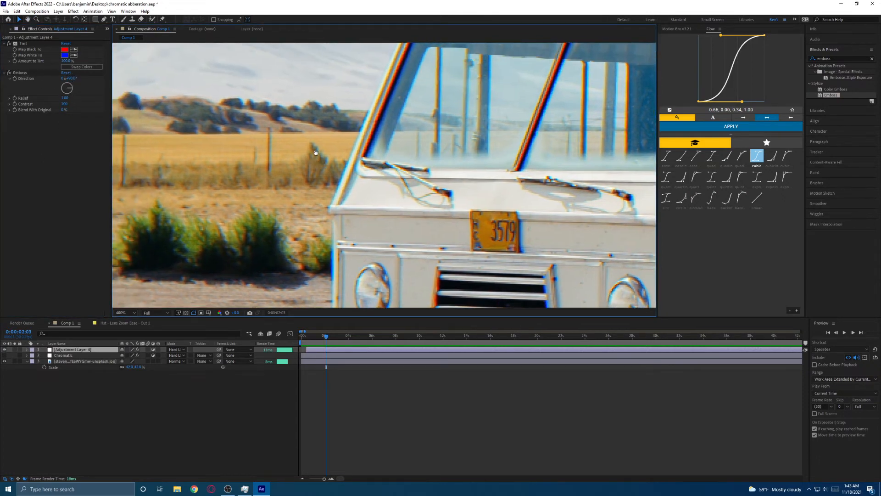
pyautogui.moveTo(445, 158); pyautogui.dragTo(371, 166)
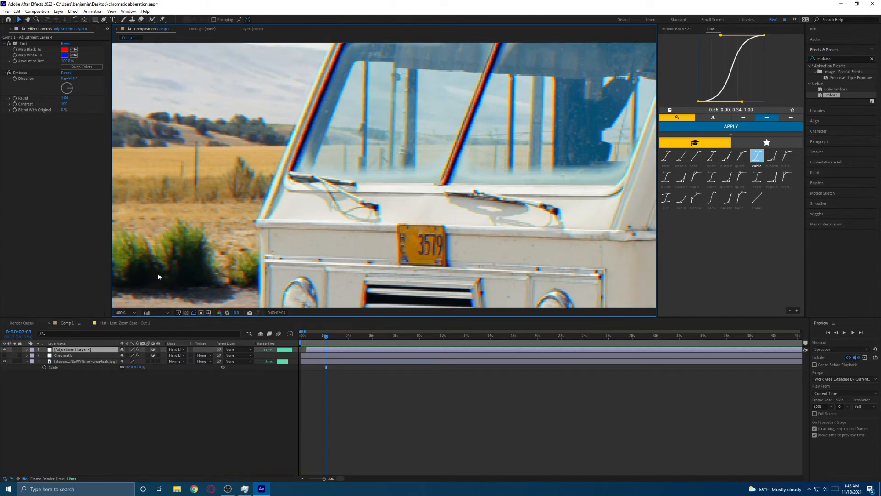
pyautogui.click(5, 349)
pyautogui.click(5, 350)
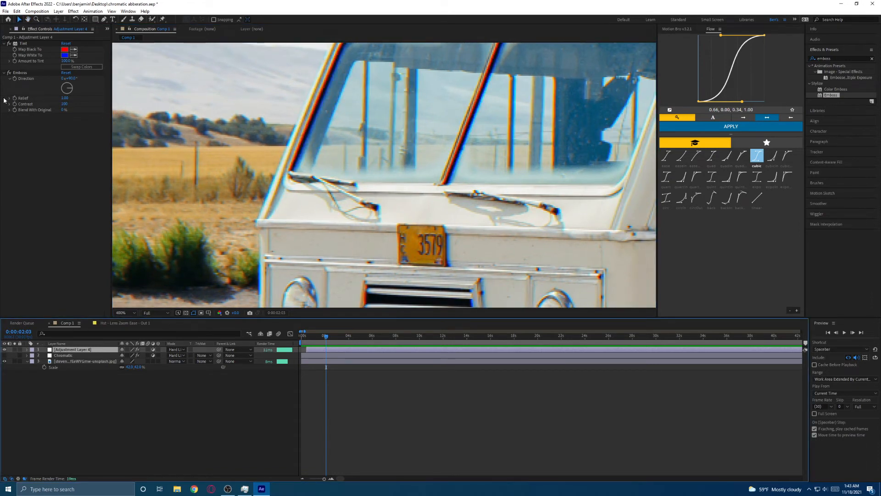
# - Increase the Emboss Relief to about 1.7 and check the fringing across the RV's front
pyautogui.moveTo(66, 98)
pyautogui.mouseDown()
pyautogui.moveTo(95, 103)
pyautogui.moveTo(74, 105)
pyautogui.mouseUp()
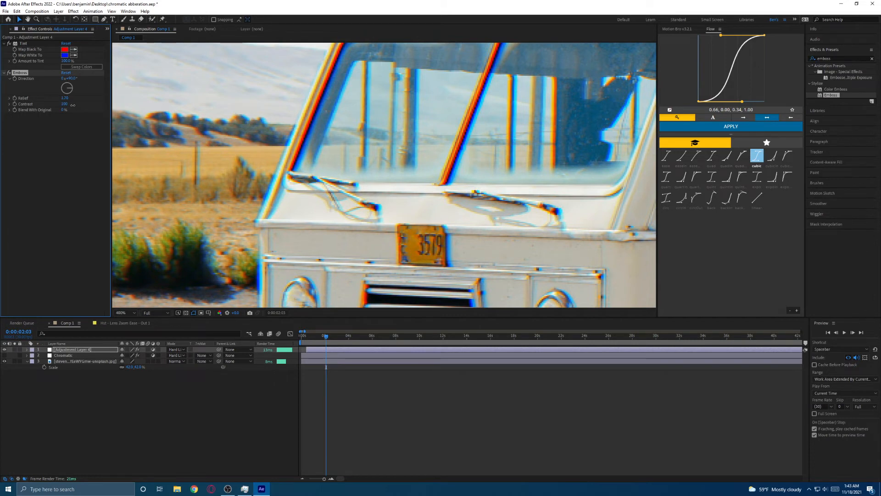
pyautogui.scroll(-5, 409, 151)
pyautogui.scroll(4, 432, 168)
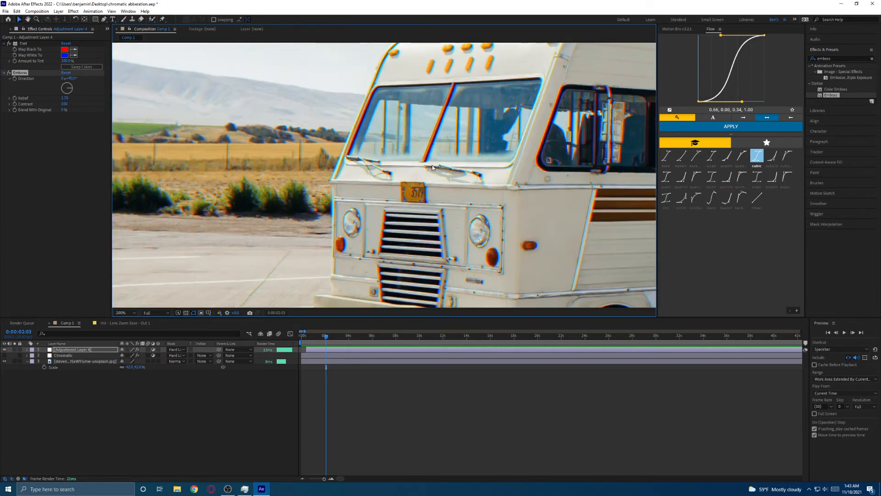
# - Add the CC Lens effect to the adjustment layer, after Tint and Emboss
pyautogui.moveTo(446, 154); pyautogui.dragTo(319, 191)
pyautogui.scroll(1, 319, 191)
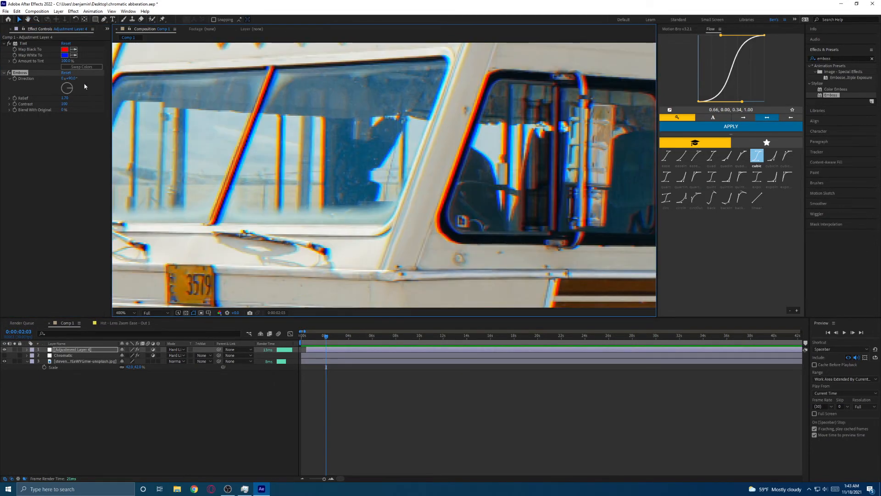
pyautogui.moveTo(262, 145); pyautogui.dragTo(291, 146)
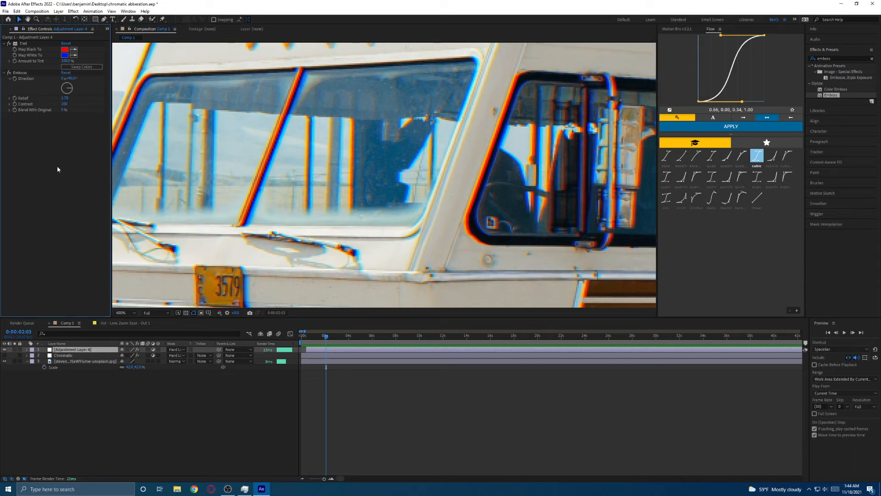
pyautogui.hotkey('ctrl', 'space')
pyautogui.write('cc lens')
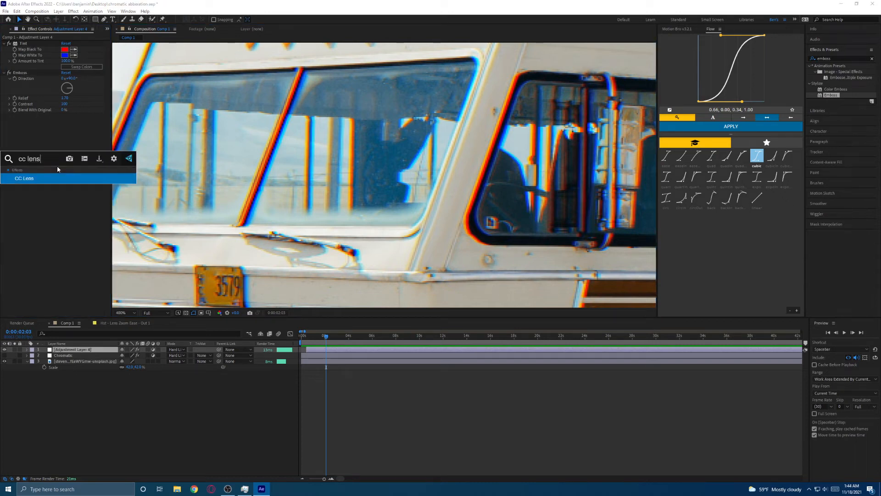
pyautogui.press('Return')
# - Set the CC Lens Size to 500 so the lens covers the whole frame
pyautogui.scroll(-2, 202, 169)
pyautogui.moveTo(177, 170); pyautogui.dragTo(213, 178)
pyautogui.click(65, 127)
pyautogui.write('500')
pyautogui.press('Return')
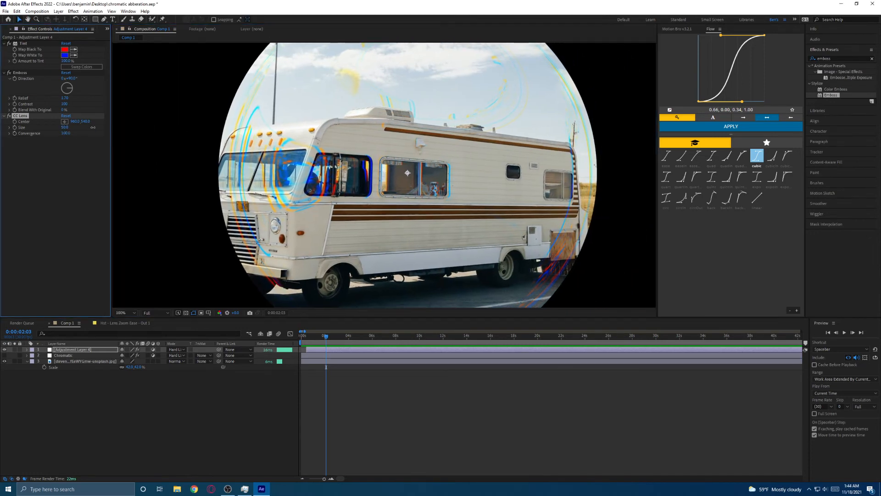
# - Compare the color fringing on the roadside bushes near the photo's edge with CC Lens off and on
pyautogui.moveTo(129, 180); pyautogui.dragTo(263, 169)
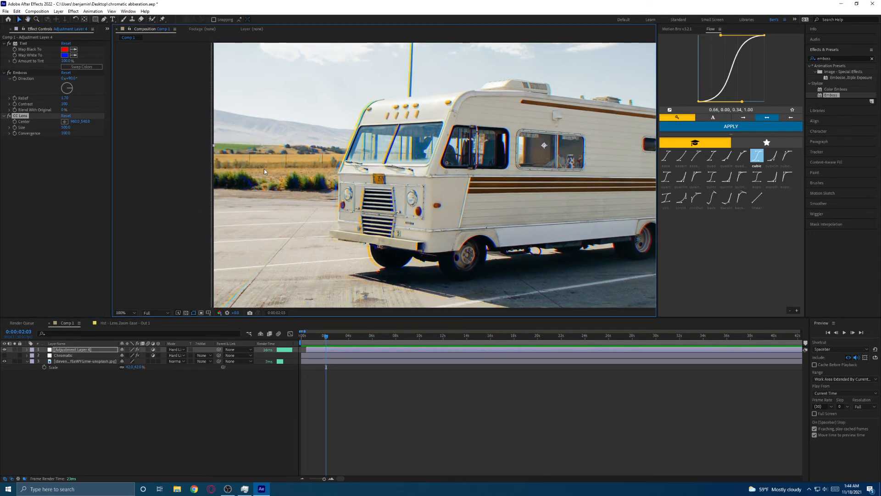
pyautogui.scroll(1, 263, 169)
pyautogui.moveTo(154, 190); pyautogui.dragTo(310, 186)
pyautogui.scroll(2, 310, 186)
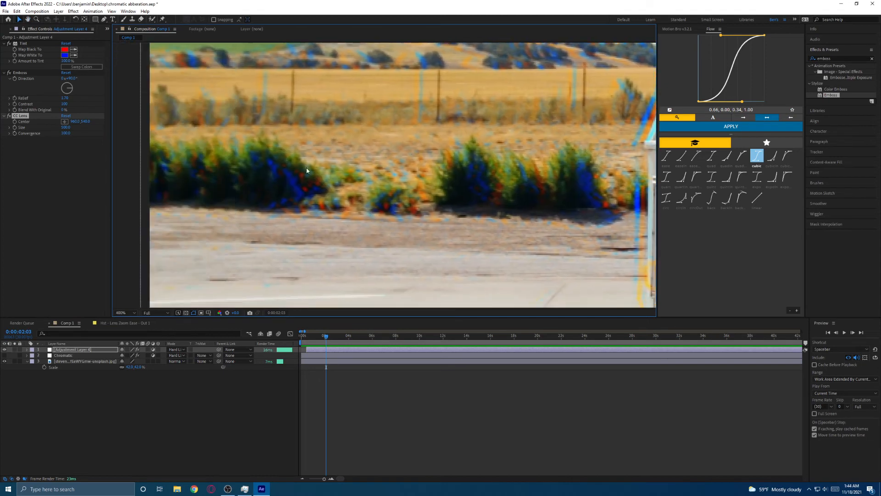
pyautogui.click(8, 116)
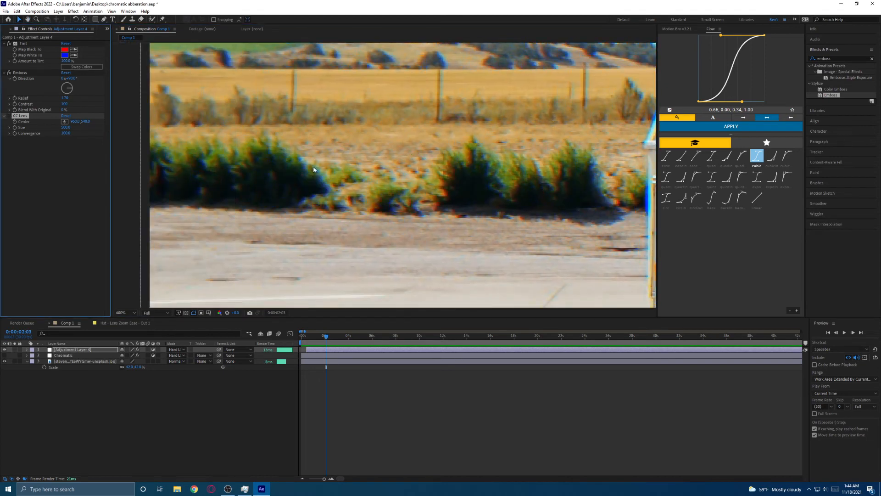
pyautogui.click(9, 116)
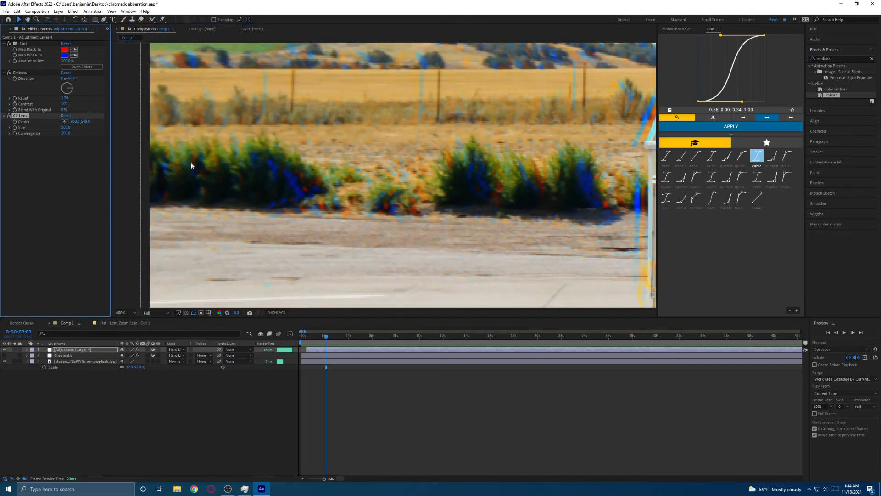
# - Examine how the fringing varies between the RV's front, the side window at the frame's center and the windshield
pyautogui.moveTo(478, 180); pyautogui.dragTo(327, 184)
pyautogui.scroll(-1, 442, 178)
pyautogui.moveTo(523, 178); pyautogui.dragTo(243, 193)
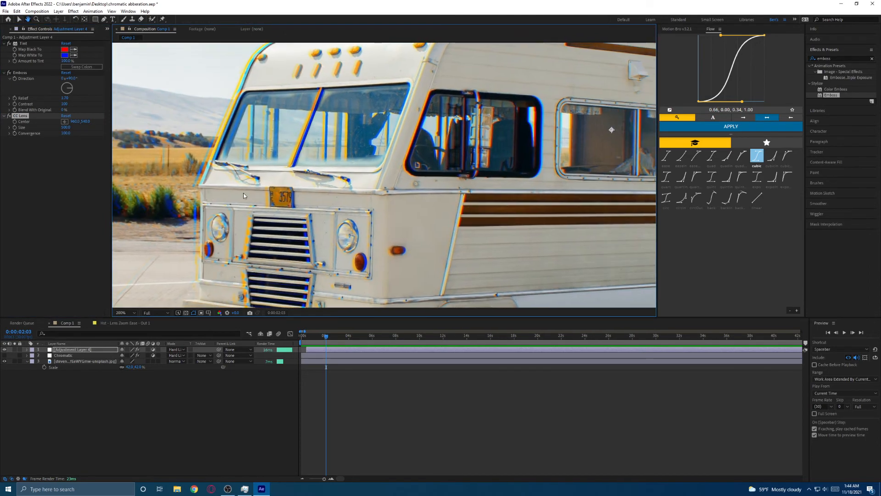
pyautogui.moveTo(439, 188); pyautogui.dragTo(247, 167)
pyautogui.scroll(1, 384, 175)
pyautogui.moveTo(581, 114); pyautogui.dragTo(406, 181)
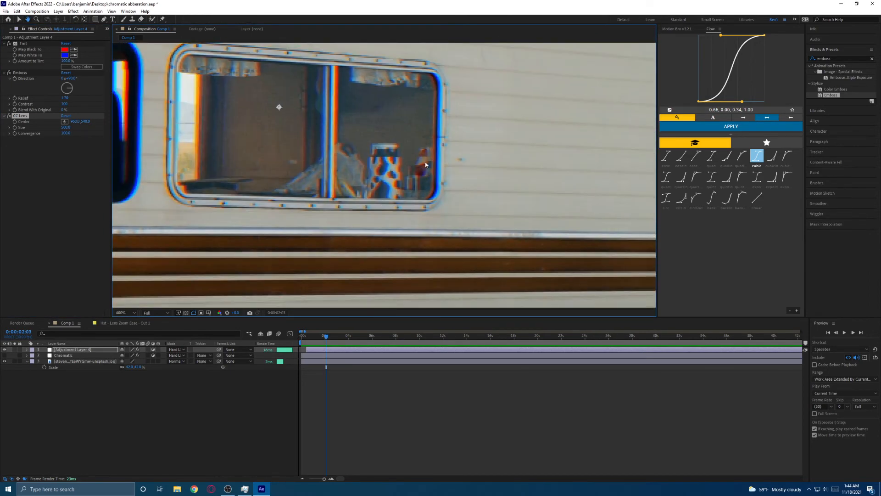
pyautogui.moveTo(211, 167); pyautogui.dragTo(452, 166)
pyautogui.moveTo(296, 158); pyautogui.dragTo(552, 169)
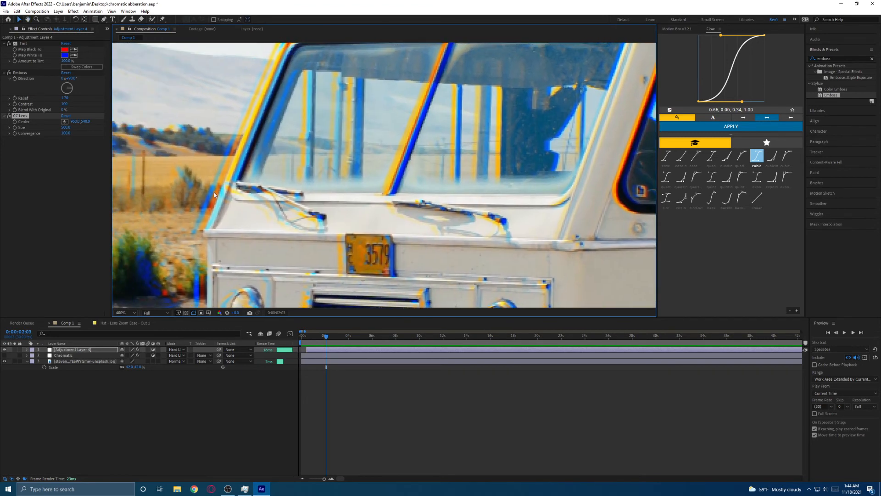
# - Review the whole RV, and compare the fringing on its front with CC Lens off and on
pyautogui.scroll(-2, 319, 184)
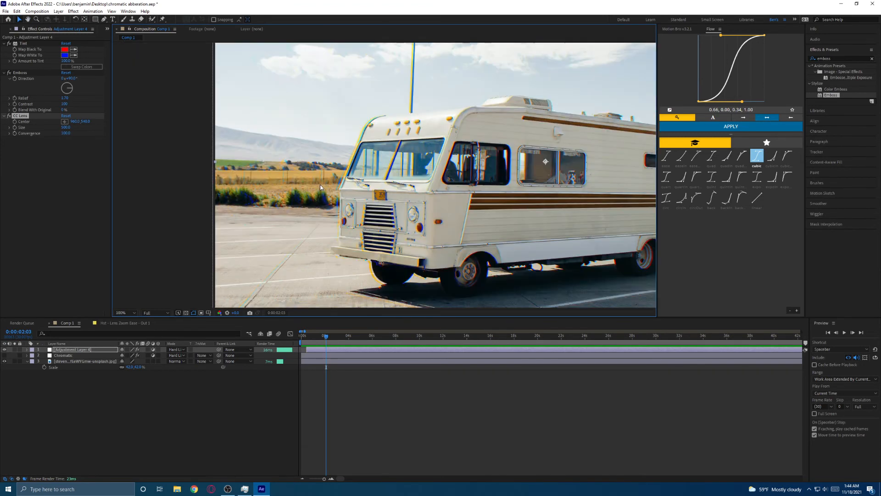
pyautogui.moveTo(428, 184); pyautogui.dragTo(369, 160)
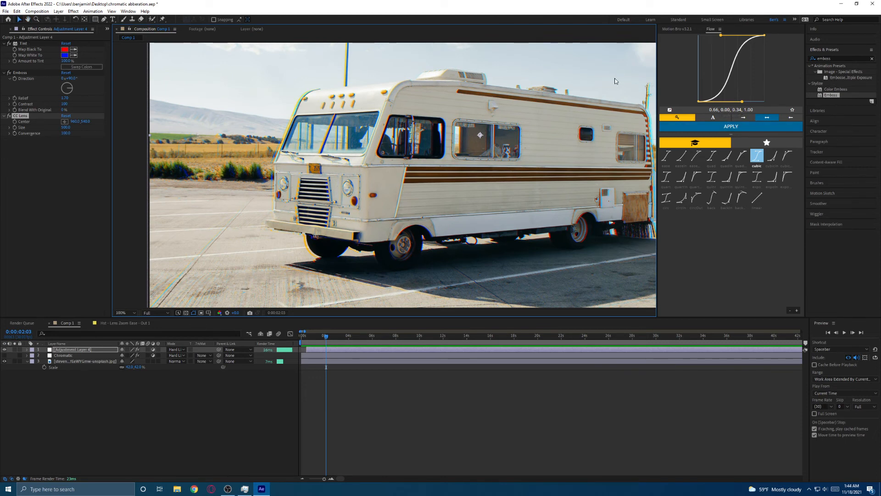
pyautogui.scroll(2, 255, 148)
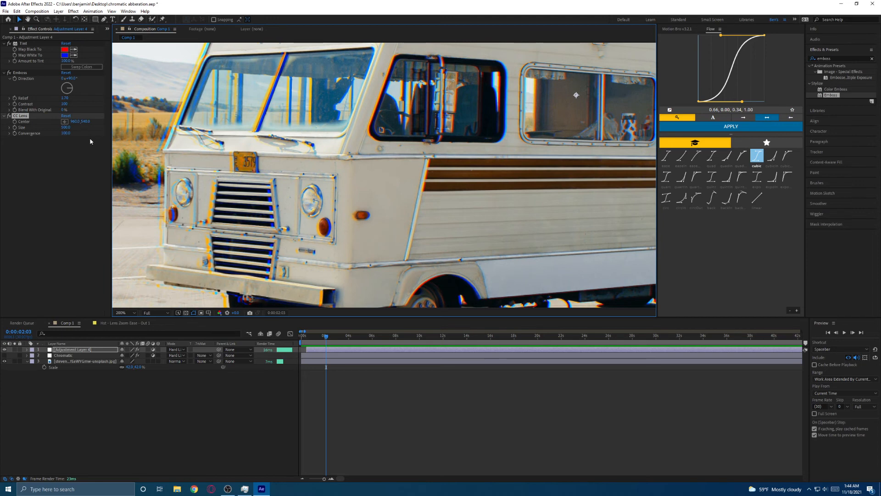
pyautogui.click(9, 115)
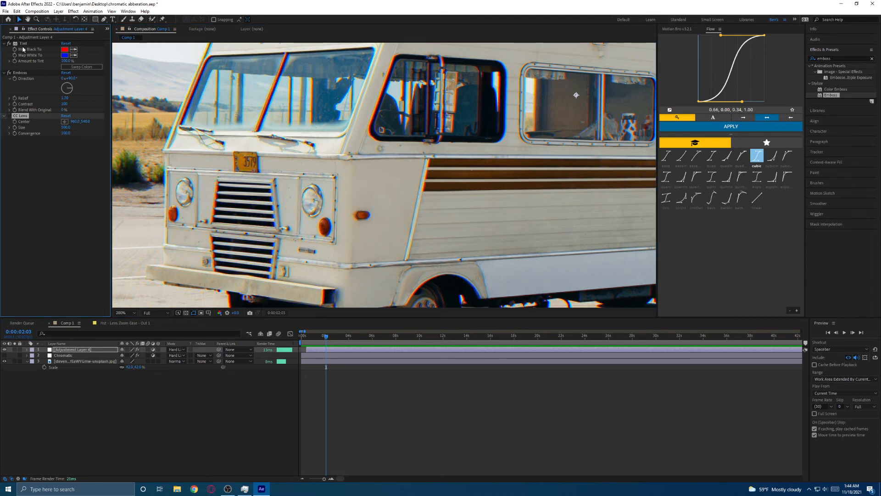
pyautogui.click(8, 116)
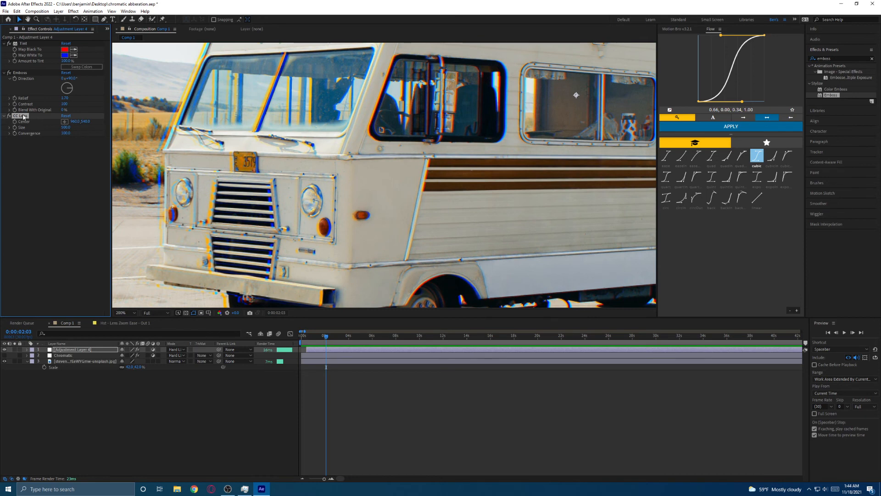
pyautogui.moveTo(246, 147); pyautogui.dragTo(375, 168)
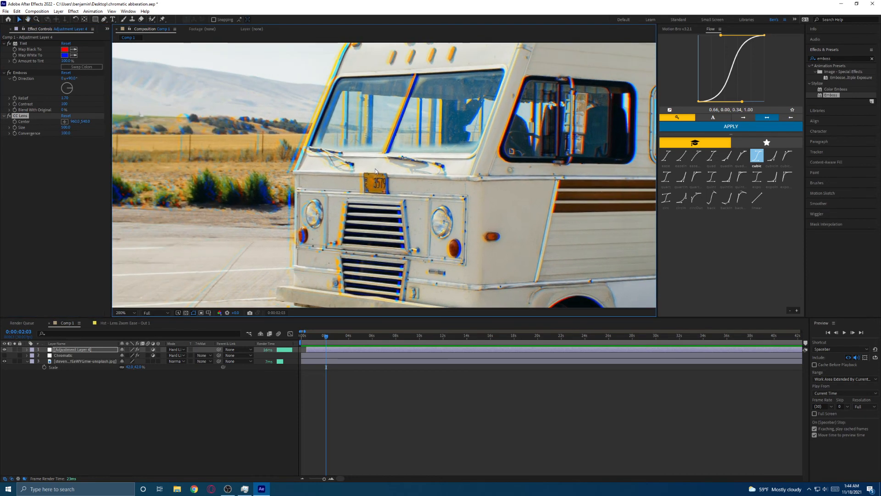